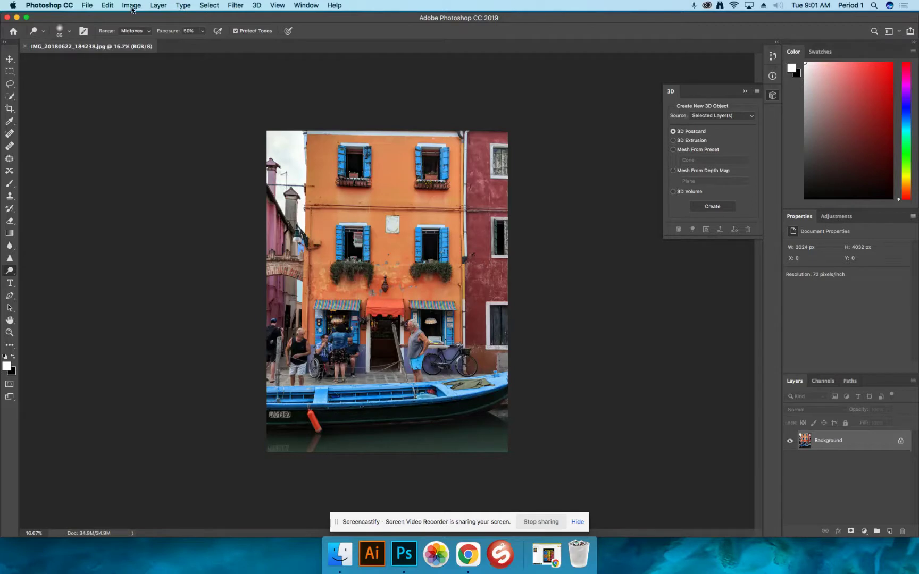
- Convert the photo to black and white with the Default preset of the Black & White adjustment
left_click(131, 8)
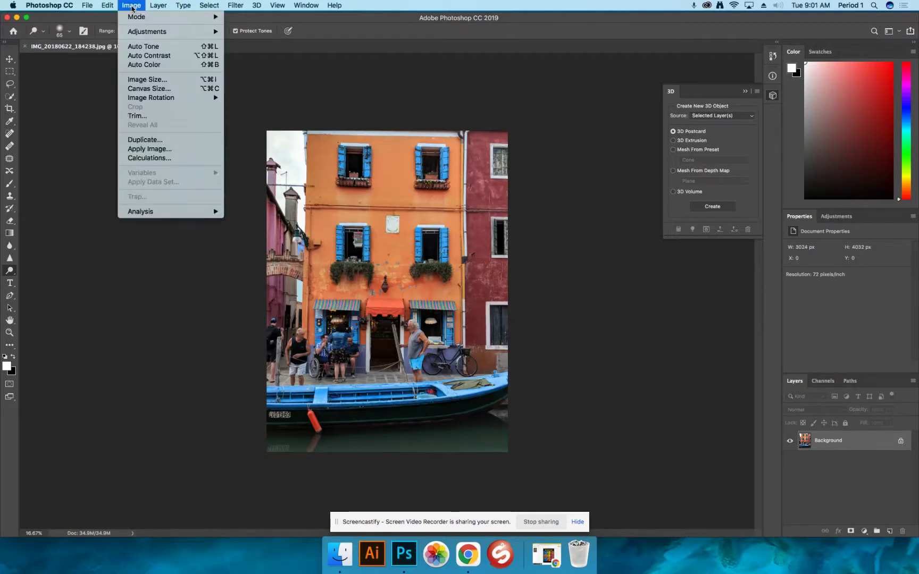
mouse_move(136, 34)
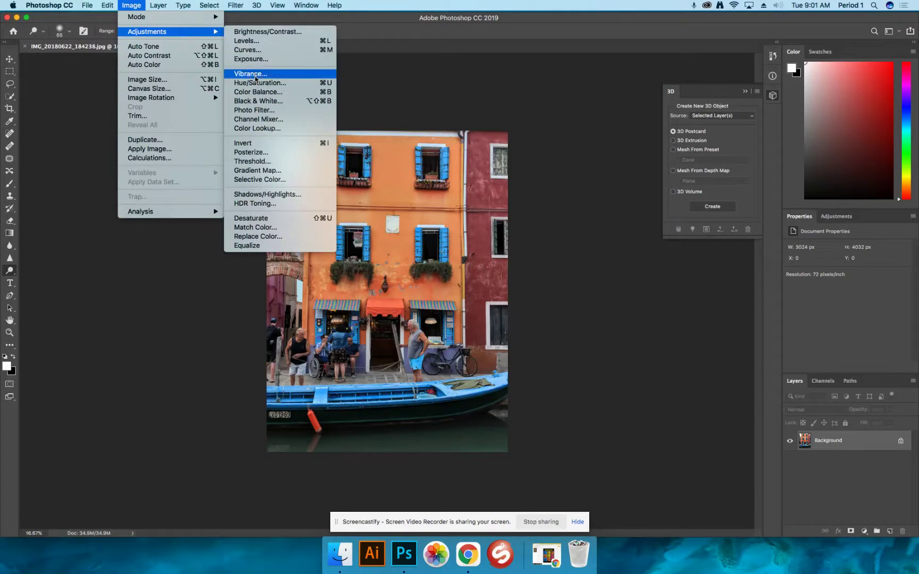
left_click(260, 105)
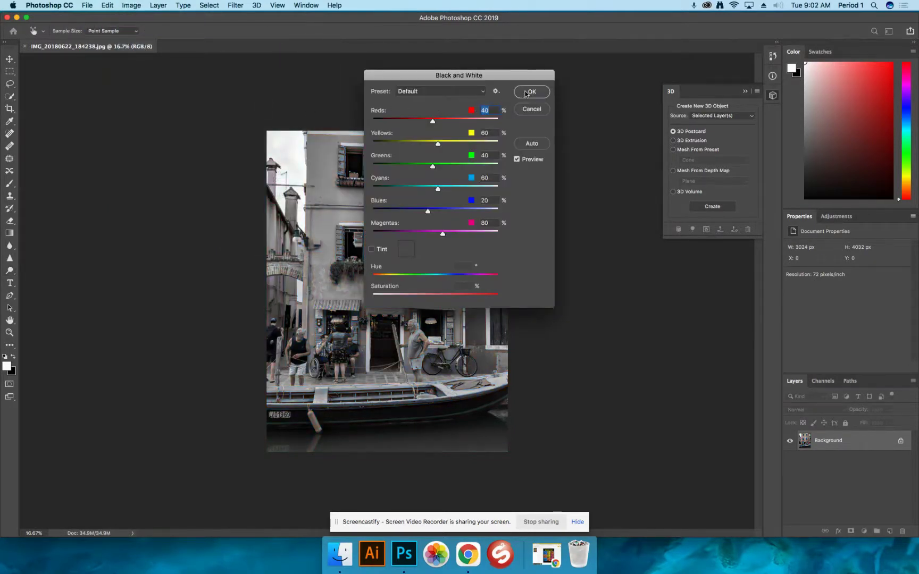
left_click(525, 92)
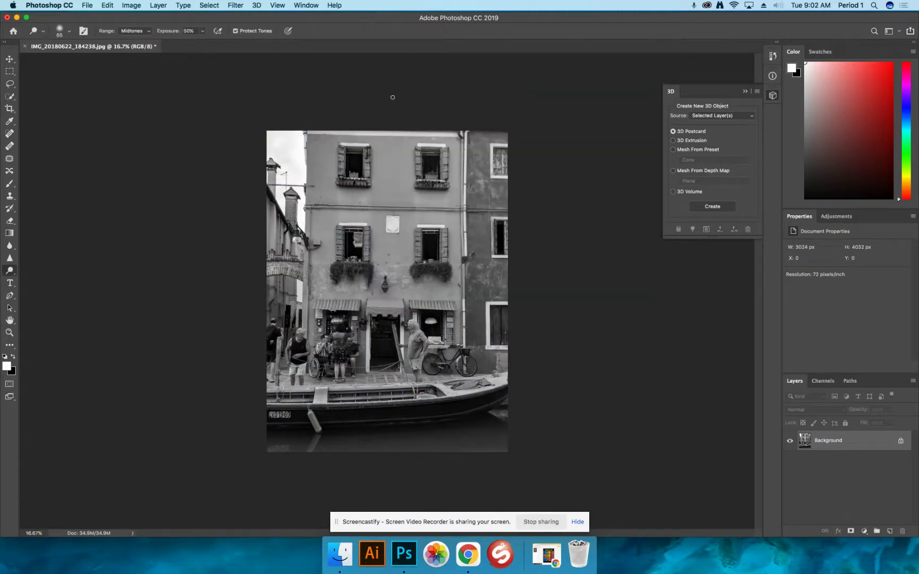
- Apply a Brightness/Contrast adjustment to the photo with brightness 8 and strongly raised contrast
left_click(133, 7)
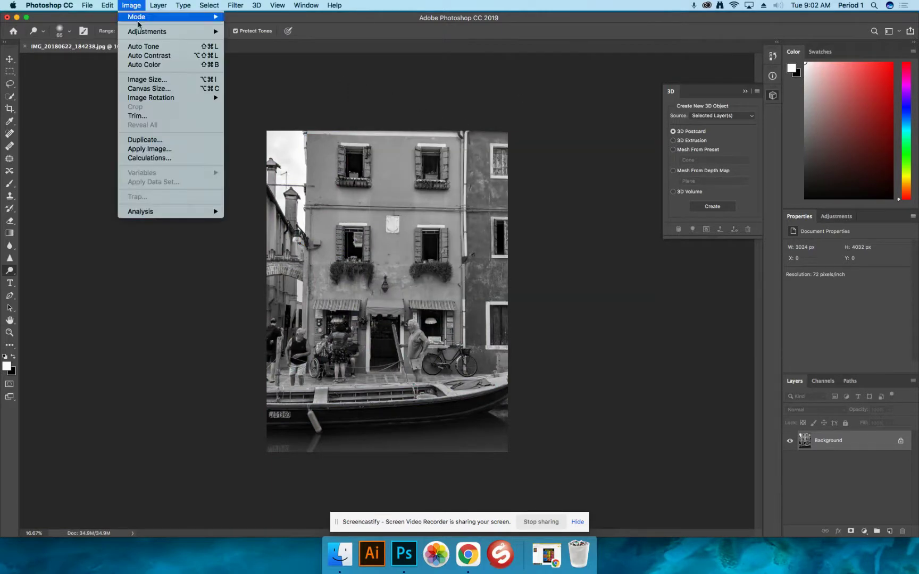
mouse_move(145, 33)
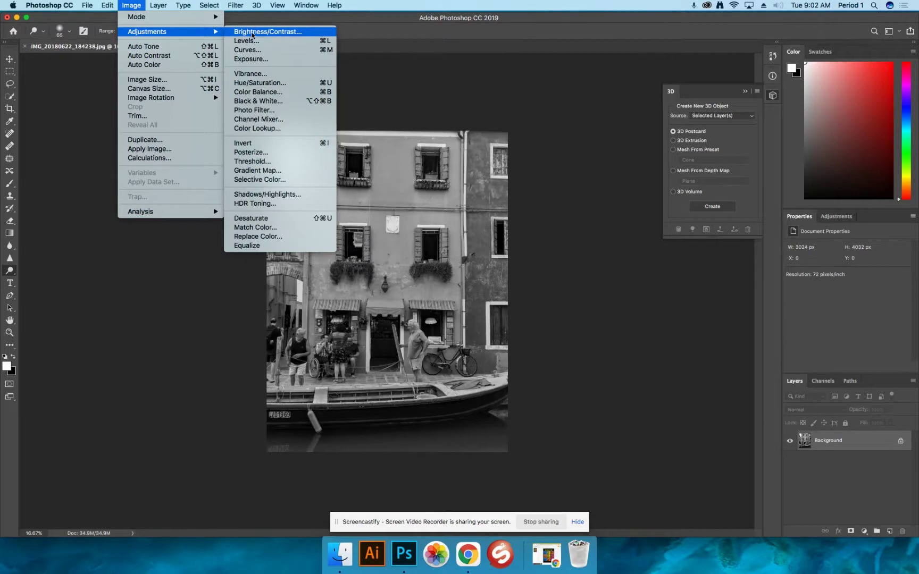
left_click(255, 33)
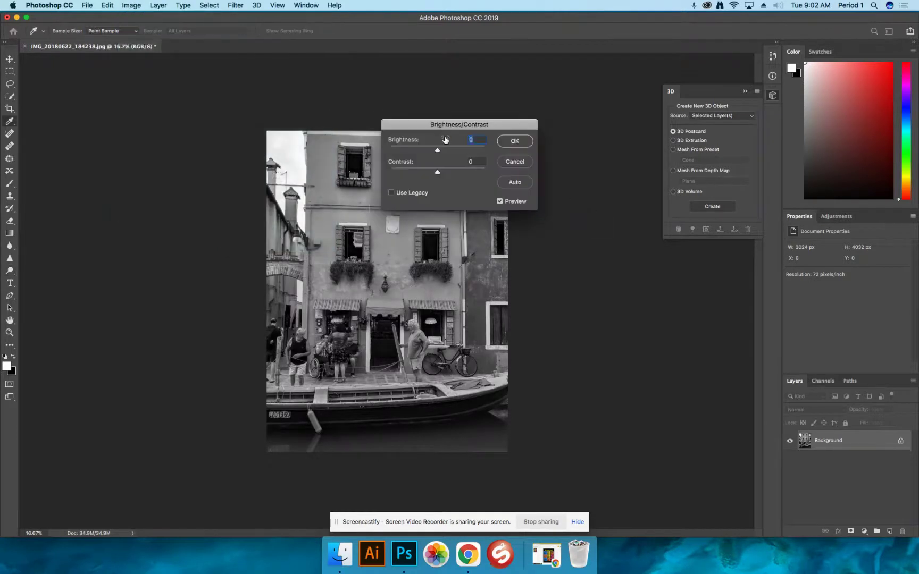
left_click_drag(451, 124, 553, 93)
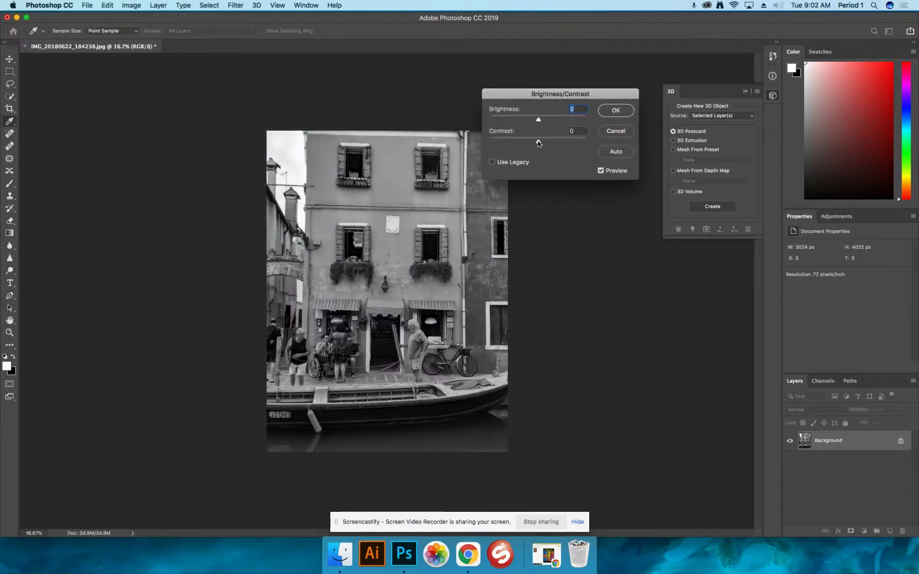
left_click_drag(539, 143, 545, 142)
mouse_move(574, 143)
left_mouse_down()
mouse_move(588, 143)
mouse_move(556, 143)
mouse_move(580, 143)
left_mouse_up()
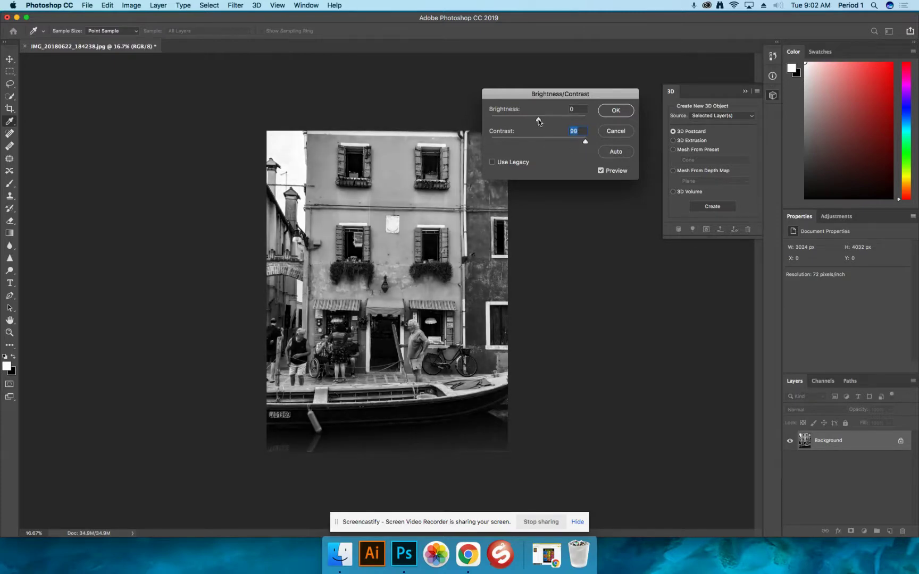
left_click_drag(538, 120, 541, 122)
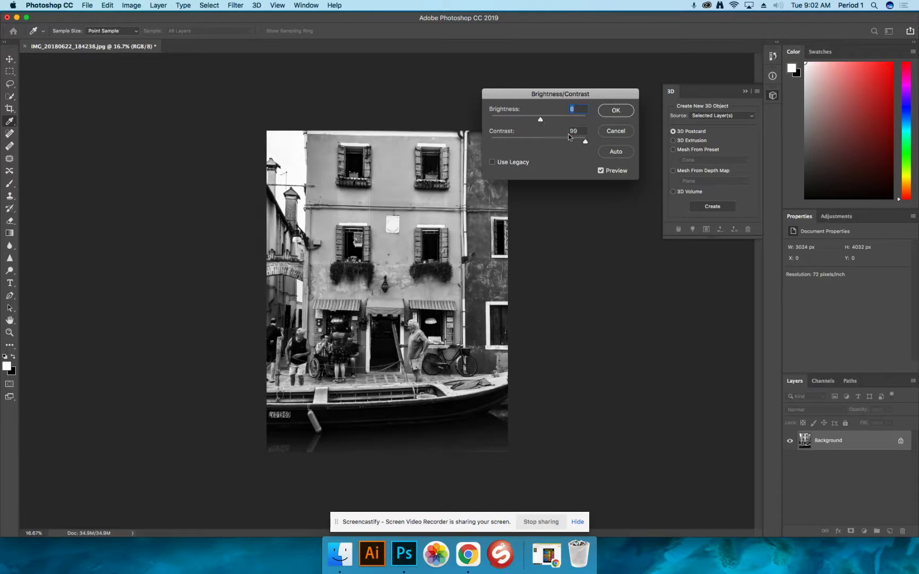
left_click_drag(584, 142, 579, 141)
left_click(615, 111)
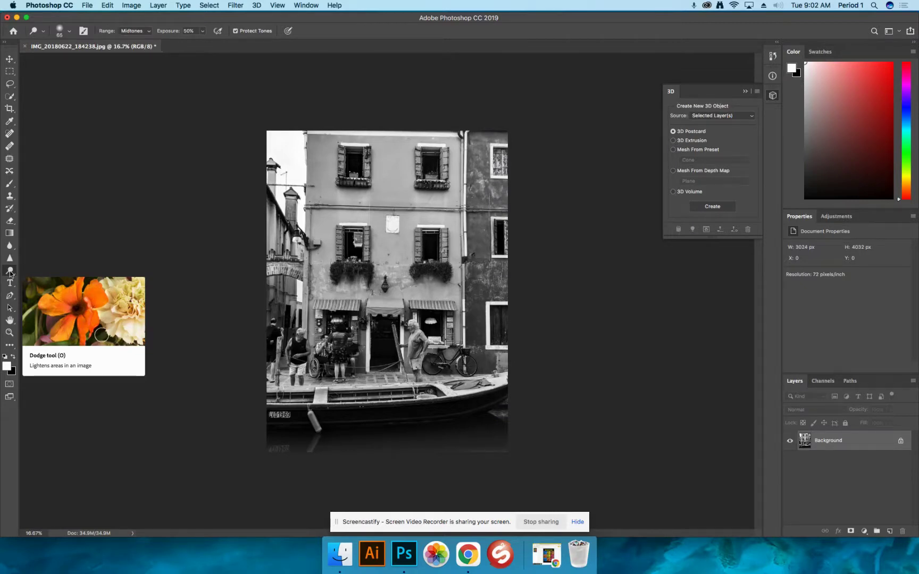
- Switch to the Burn tool, try a short stroke on the wall below the upper-left window and undo it
right_click(10, 273)
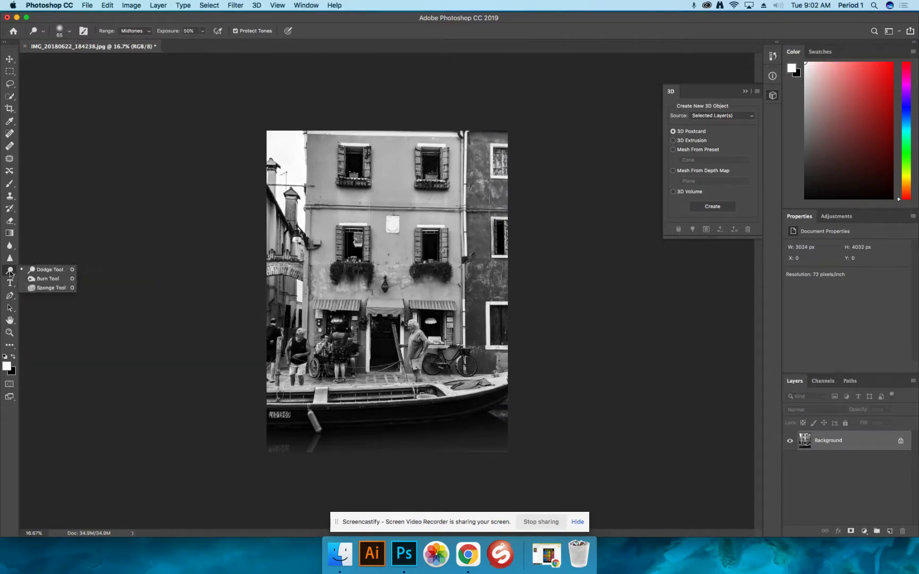
left_click(47, 280)
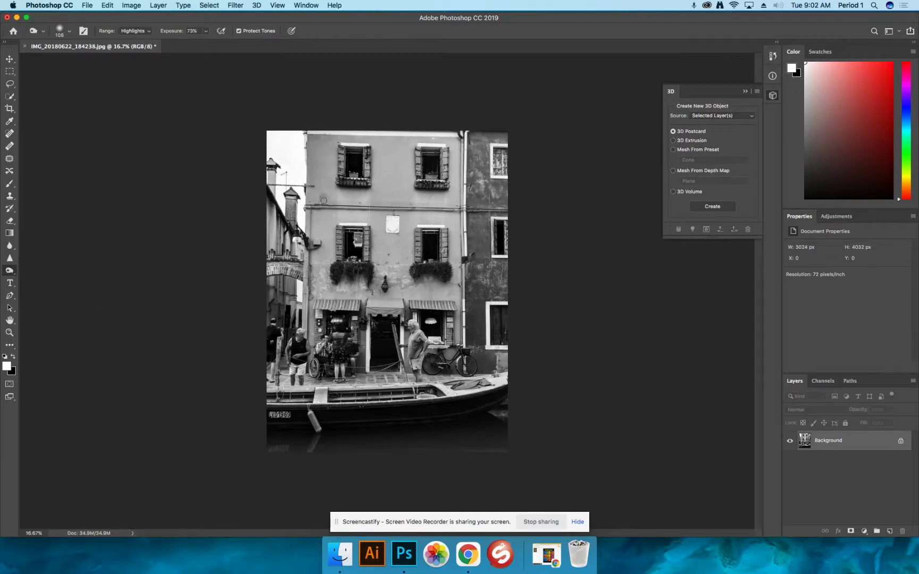
left_click_drag(323, 198, 329, 198)
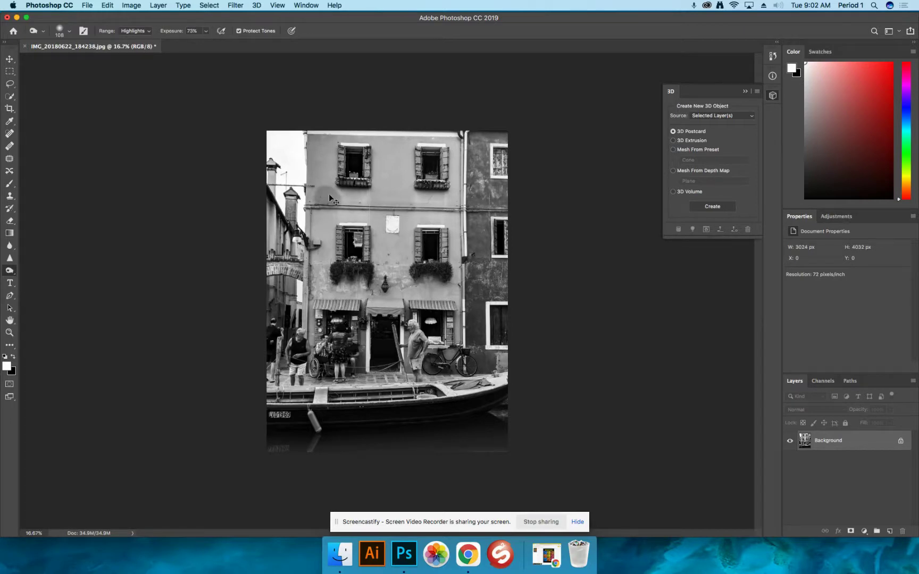
key("super+z")
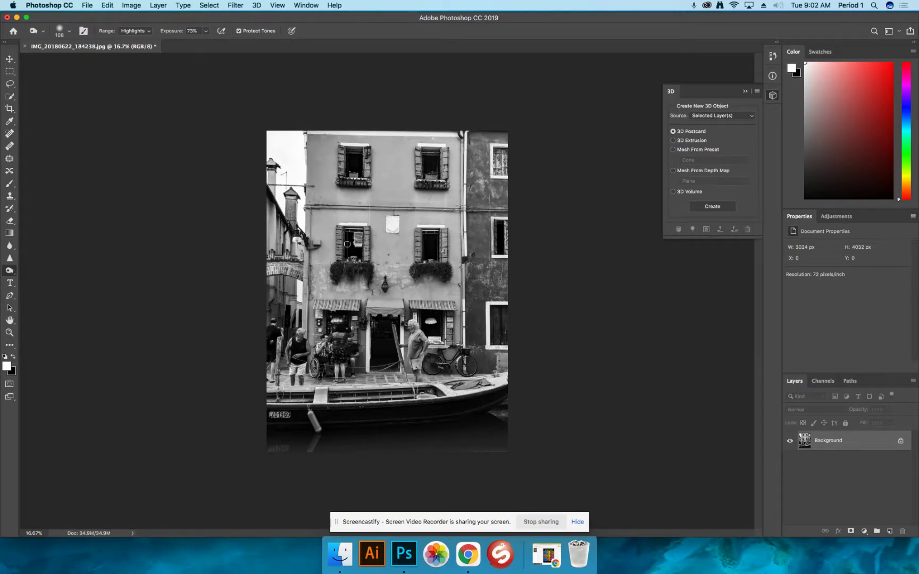
- Set the Burn tool's brush size to 1040 px and its exposure to 50%
left_click(70, 33)
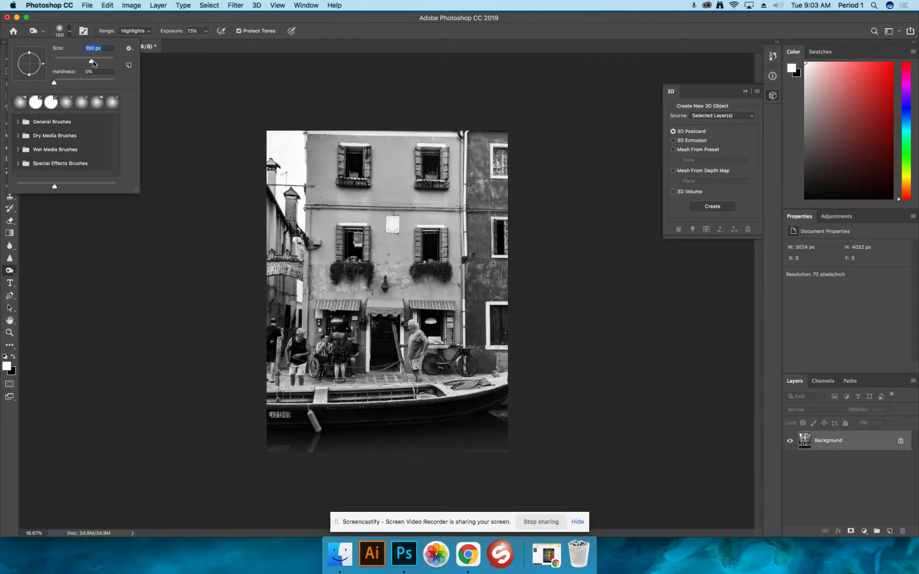
left_click_drag(93, 62, 110, 62)
left_click_drag(109, 63, 109, 63)
left_click(190, 120)
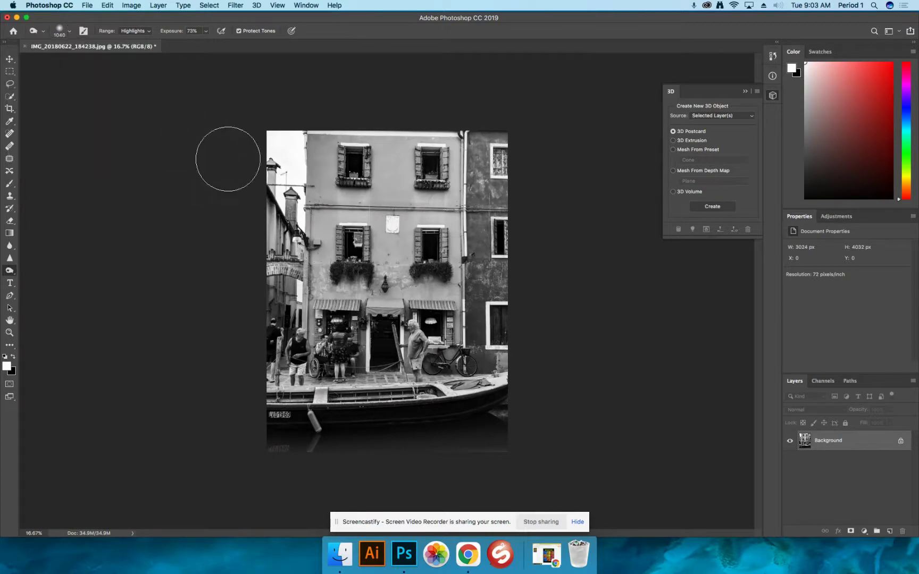
left_click(205, 31)
left_click_drag(207, 43, 195, 46)
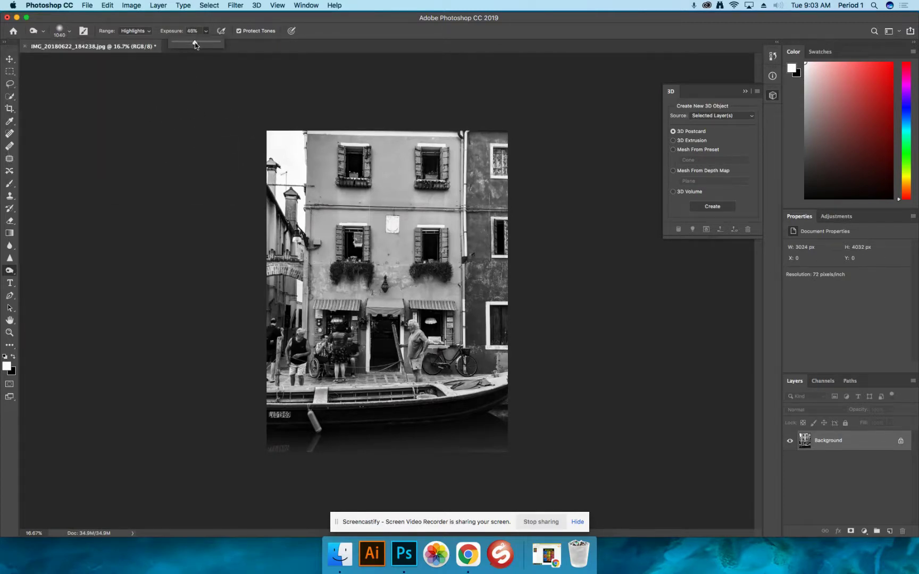
left_click(228, 119)
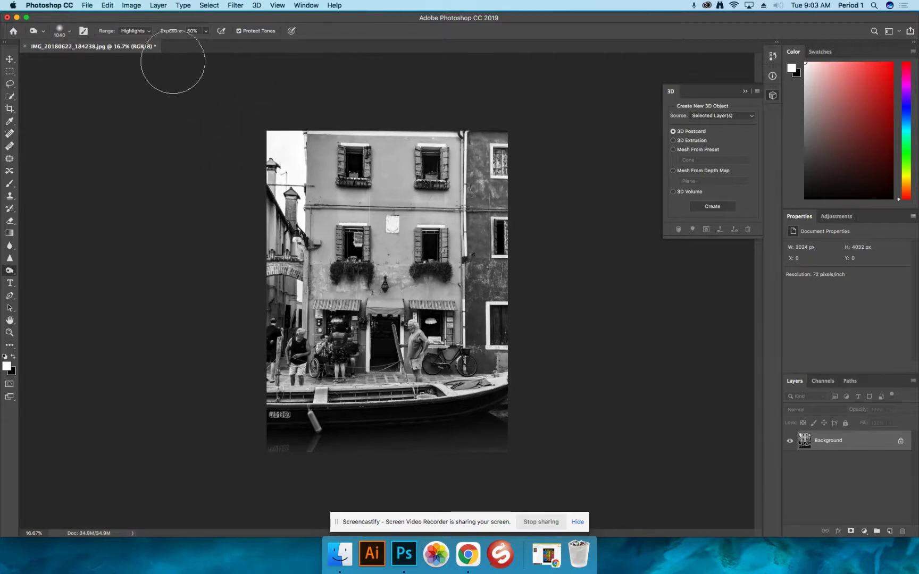
- Set the Burn tool's range to Midtones and darken the outer edges of the photo into a vignette
left_click(143, 31)
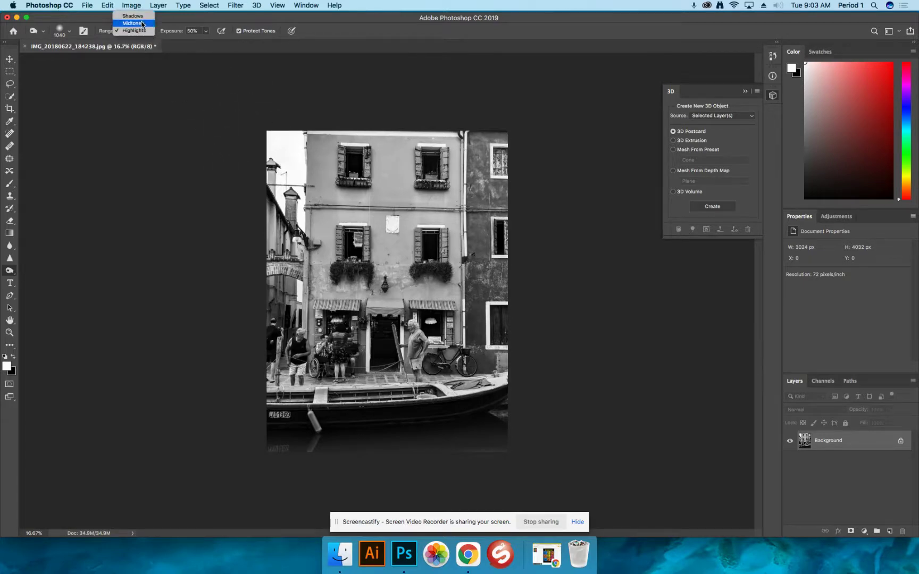
left_click(136, 24)
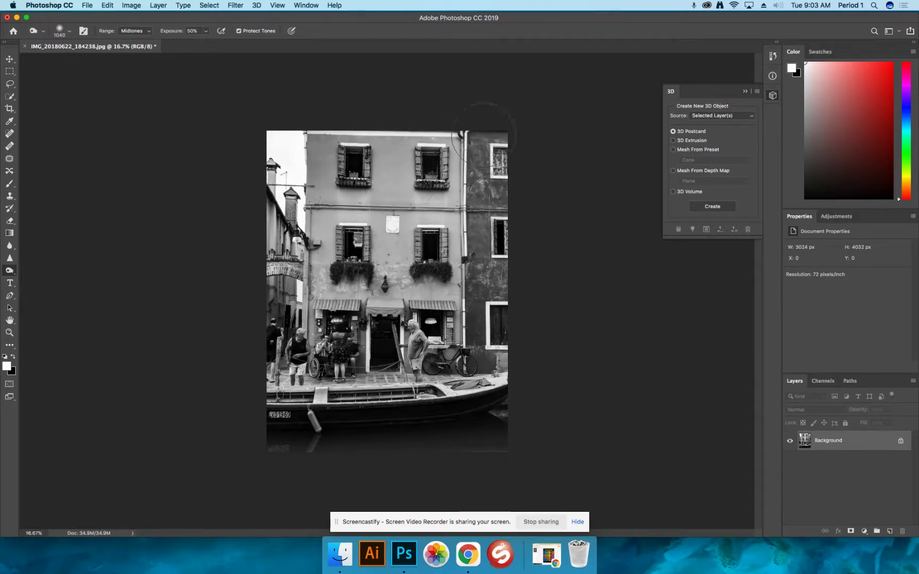
mouse_move(509, 175)
left_mouse_down()
mouse_move(507, 342)
mouse_move(478, 425)
mouse_move(449, 441)
mouse_move(502, 436)
mouse_move(505, 412)
mouse_move(451, 442)
mouse_move(358, 444)
mouse_move(281, 426)
mouse_move(262, 377)
mouse_move(279, 426)
mouse_move(357, 453)
mouse_move(486, 451)
mouse_move(520, 375)
mouse_move(510, 190)
mouse_move(489, 145)
mouse_move(408, 130)
mouse_move(294, 137)
mouse_move(273, 241)
mouse_move(272, 329)
mouse_move(277, 369)
mouse_move(326, 424)
mouse_move(474, 445)
mouse_move(514, 423)
mouse_move(517, 450)
mouse_move(504, 464)
mouse_move(351, 464)
mouse_move(257, 444)
mouse_move(333, 462)
mouse_move(531, 445)
mouse_move(535, 427)
mouse_move(529, 436)
mouse_move(469, 435)
mouse_move(484, 433)
mouse_move(513, 319)
mouse_move(508, 230)
mouse_move(499, 163)
mouse_move(435, 121)
mouse_move(400, 125)
mouse_move(445, 145)
mouse_move(490, 227)
mouse_move(495, 326)
mouse_move(469, 418)
mouse_move(381, 470)
mouse_move(384, 449)
mouse_move(514, 415)
mouse_move(440, 399)
mouse_move(503, 180)
mouse_move(498, 150)
mouse_move(508, 197)
mouse_move(507, 184)
mouse_move(459, 151)
mouse_move(382, 143)
mouse_move(263, 184)
mouse_move(345, 141)
mouse_move(482, 158)
mouse_move(525, 261)
mouse_move(483, 425)
mouse_move(353, 409)
mouse_move(269, 353)
mouse_move(243, 348)
mouse_move(316, 418)
mouse_move(420, 367)
mouse_move(398, 152)
mouse_move(367, 140)
mouse_move(454, 355)
mouse_move(275, 322)
mouse_move(384, 139)
mouse_move(498, 211)
mouse_move(498, 414)
mouse_move(494, 123)
mouse_move(520, 187)
mouse_move(509, 408)
mouse_move(525, 437)
mouse_move(427, 99)
mouse_move(355, 122)
mouse_move(498, 144)
mouse_move(493, 154)
mouse_move(218, 156)
mouse_move(292, 186)
mouse_move(580, 220)
mouse_move(533, 205)
mouse_move(492, 224)
left_mouse_up()
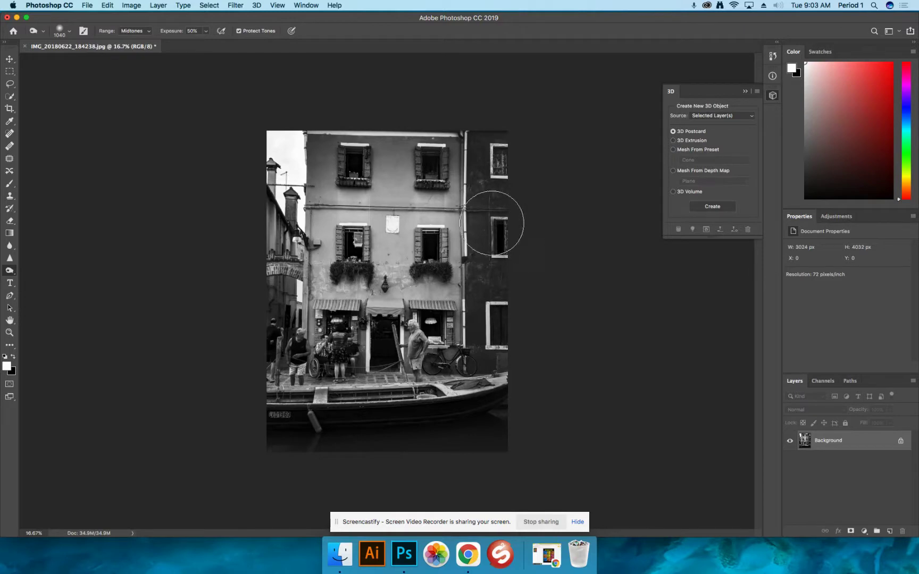
- Quick-export the black-and-white photo as a PNG named b&W.png in the Photos folder
left_click(88, 5)
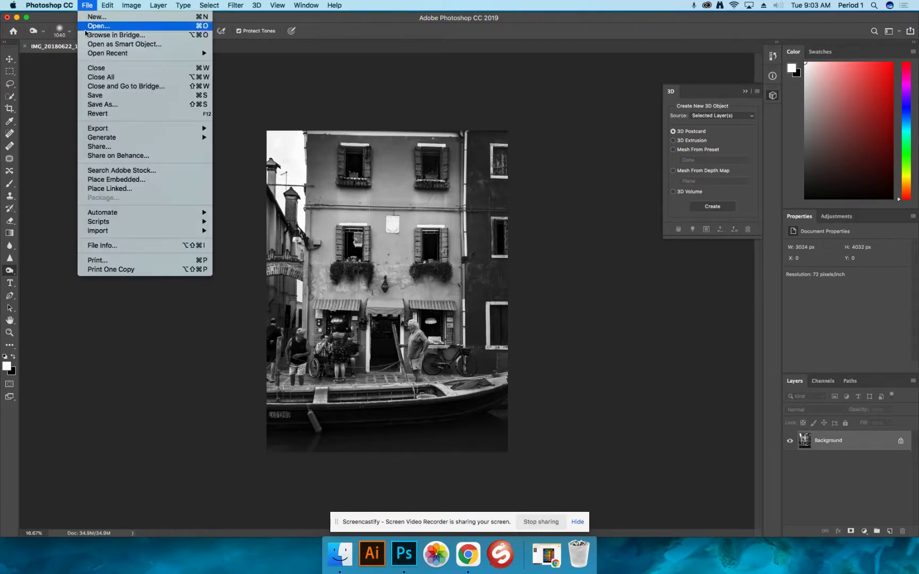
mouse_move(95, 129)
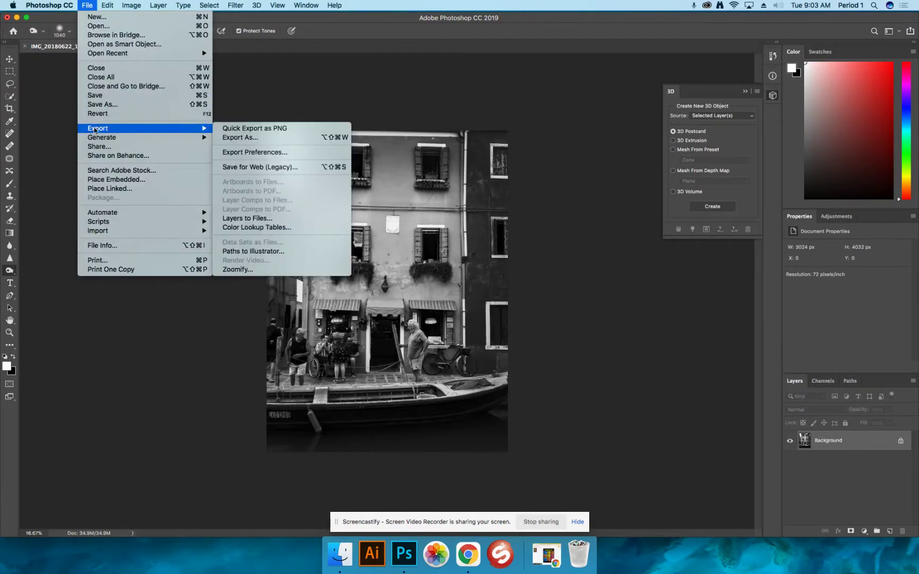
left_click(246, 129)
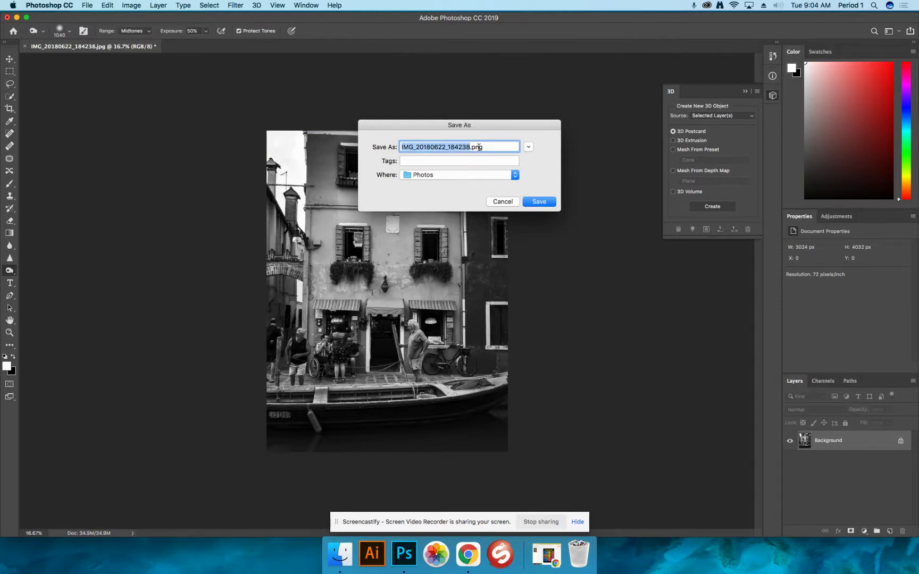
type("b&W")
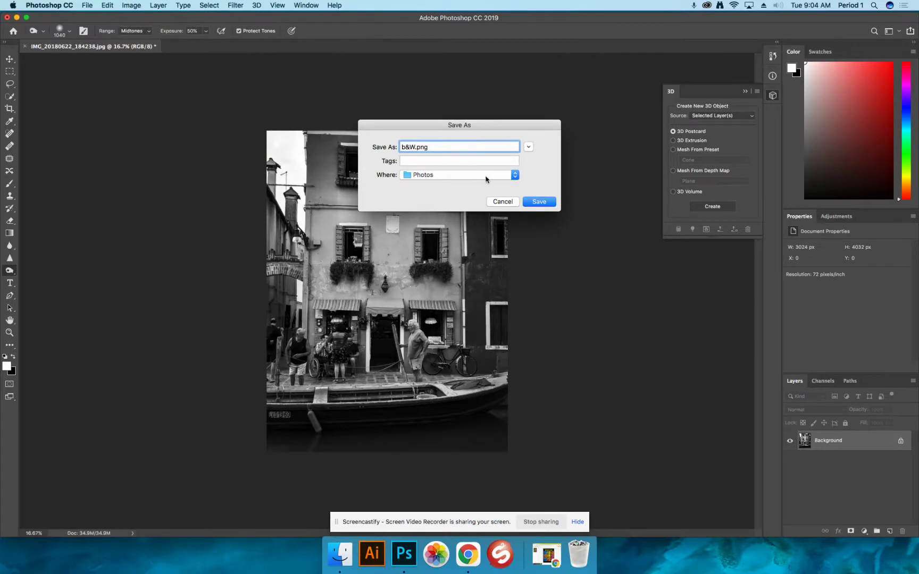
left_click(536, 204)
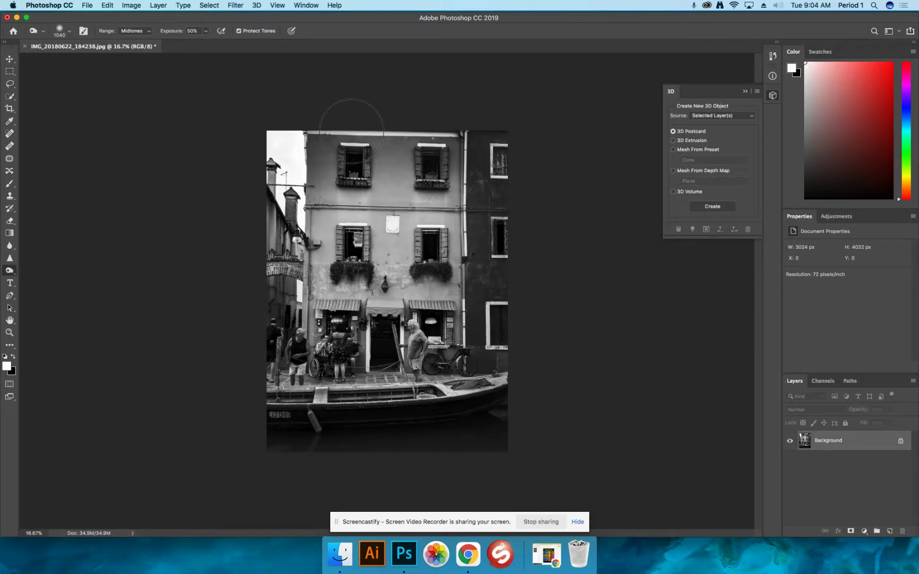
- Show the document's full edit history and revert the photo to its original opened snapshot
left_click(307, 5)
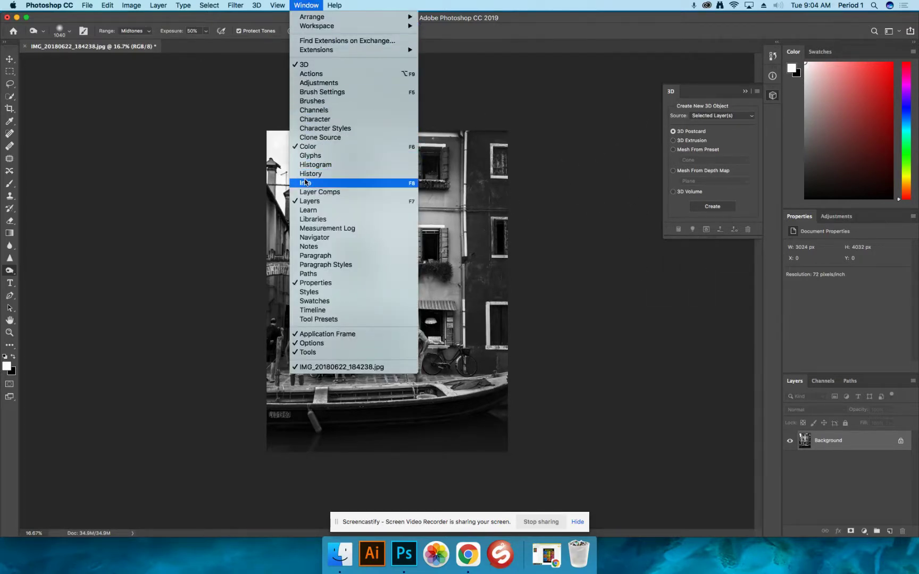
left_click(308, 174)
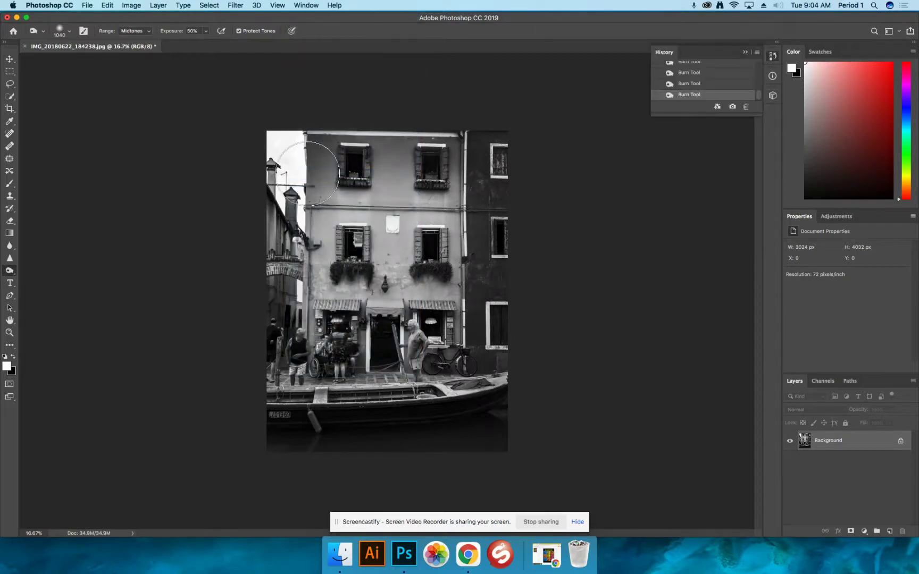
left_click_drag(737, 115, 724, 296)
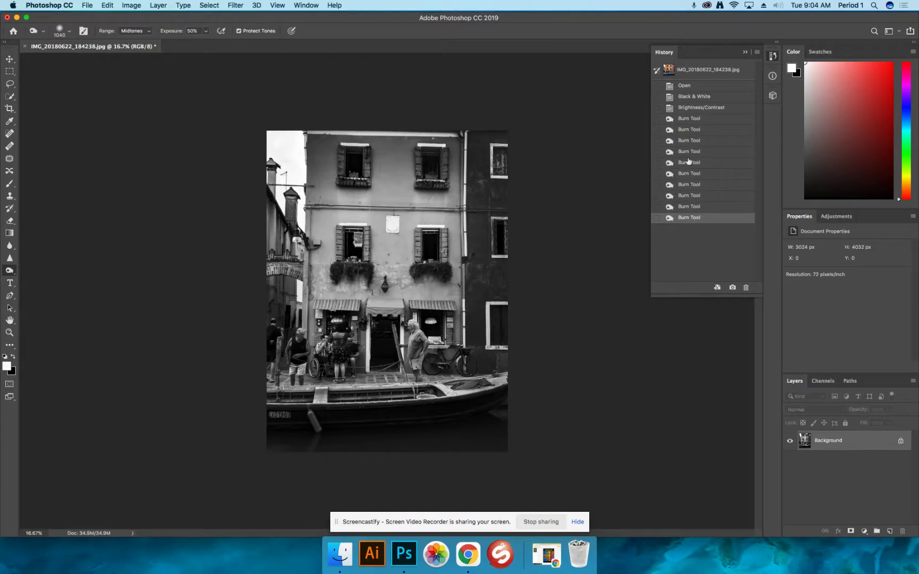
left_click(687, 71)
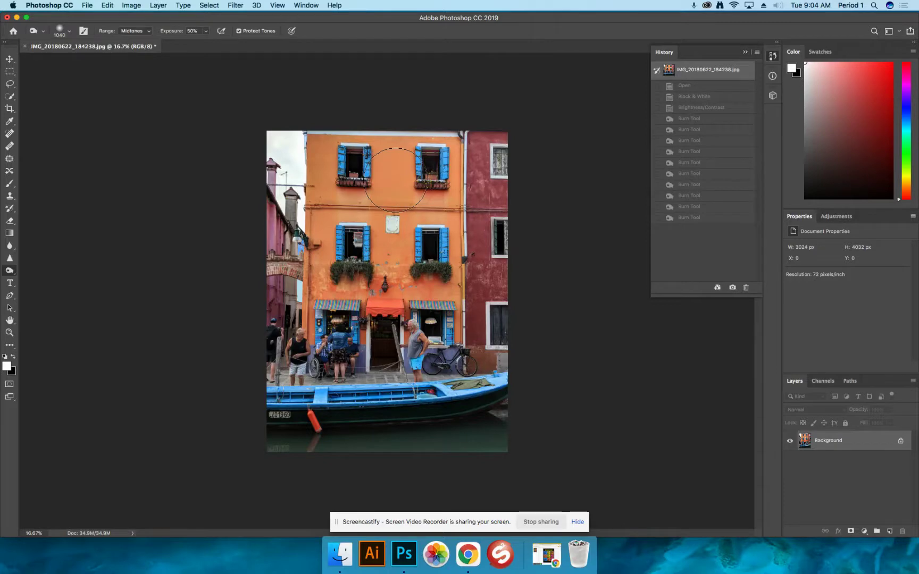
- Check the filter list in the Photoshop Filters Practice slide in Chrome and return to Photoshop
left_click(552, 556)
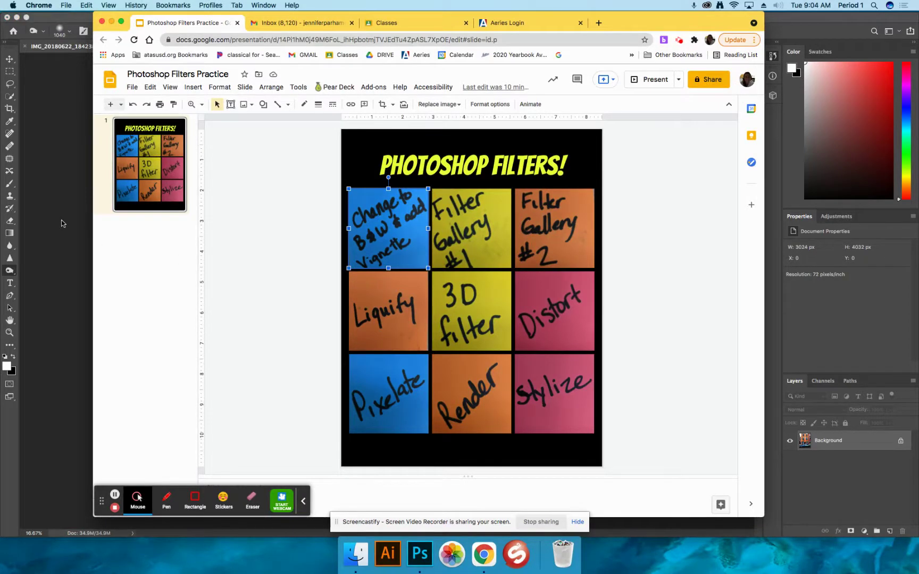
left_click(111, 22)
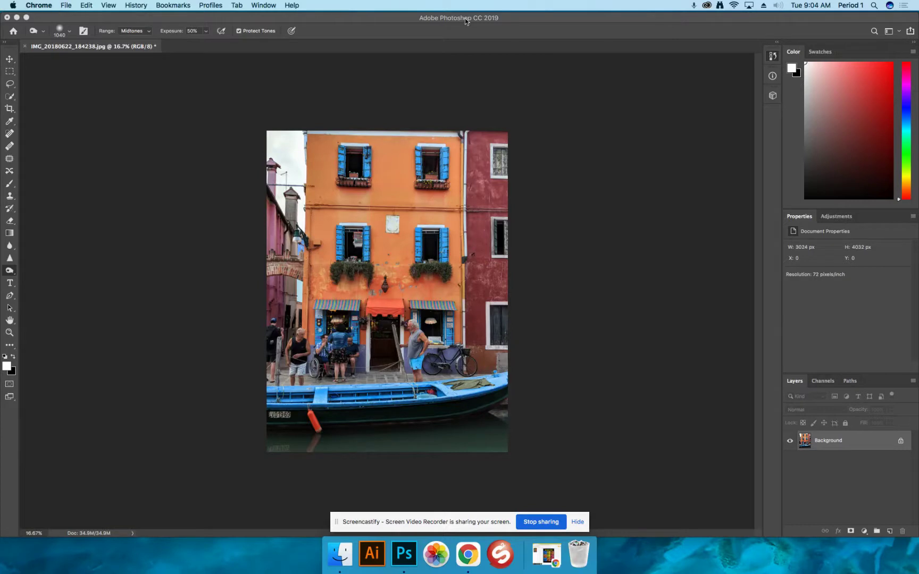
left_click(351, 19)
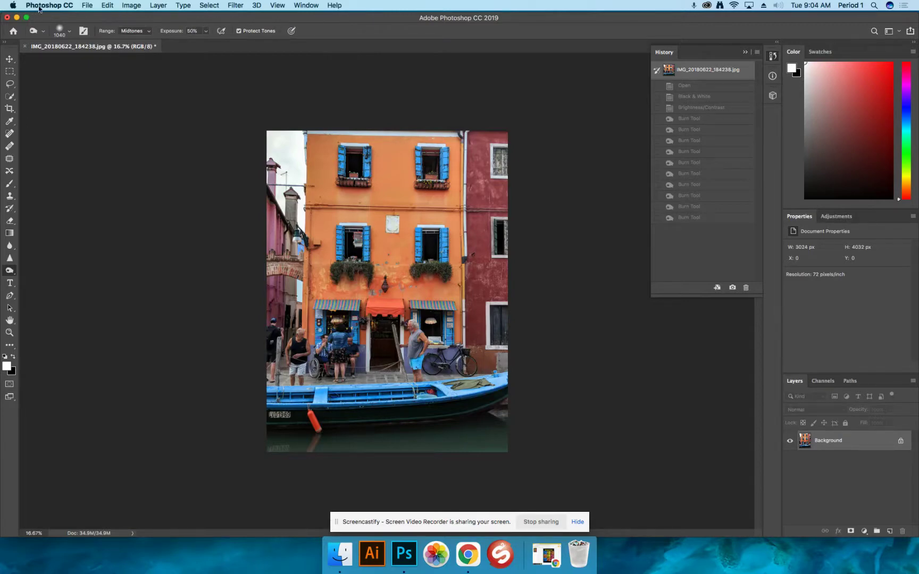
- Apply the Filter Gallery's Watercolor filter to the photo with Brush Detail 12, Shadow Intensity 4 and Texture 3
left_click(235, 7)
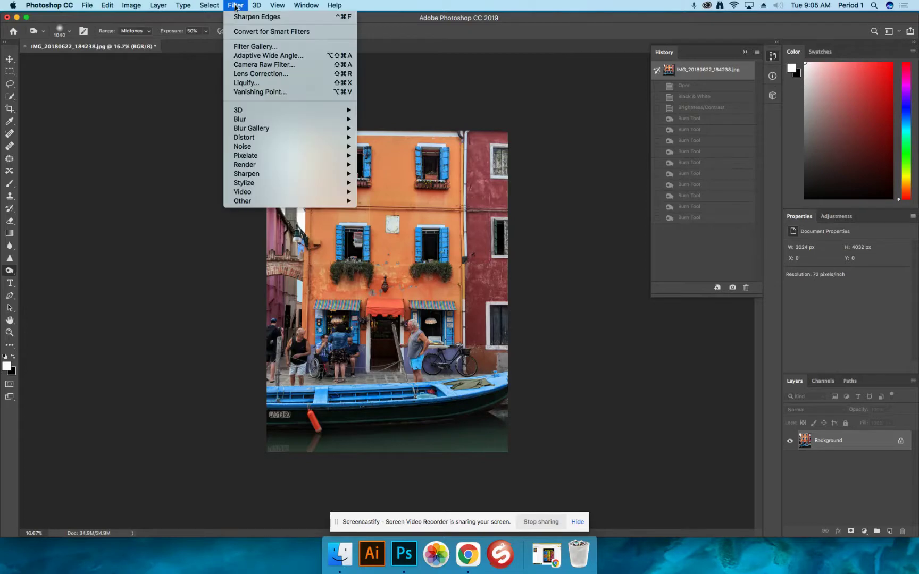
left_click(247, 47)
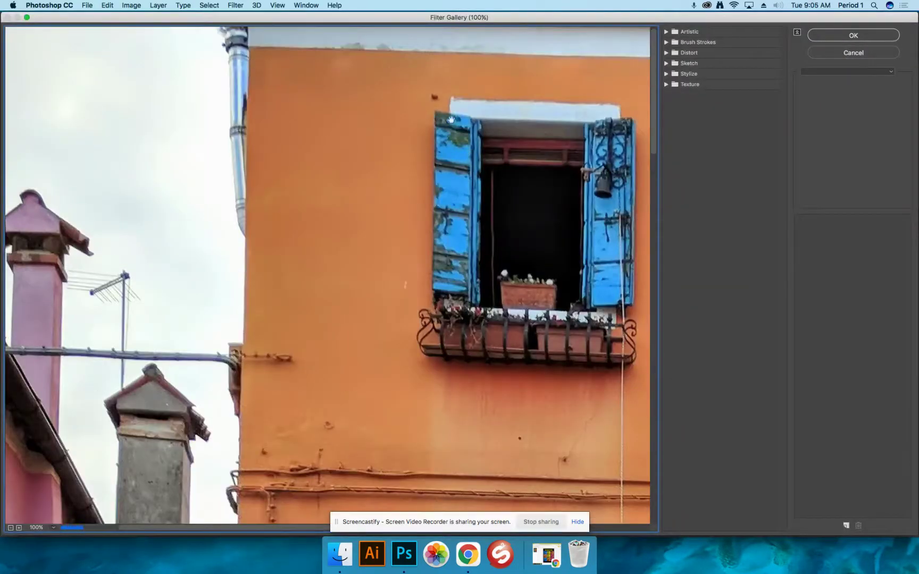
left_click(665, 32)
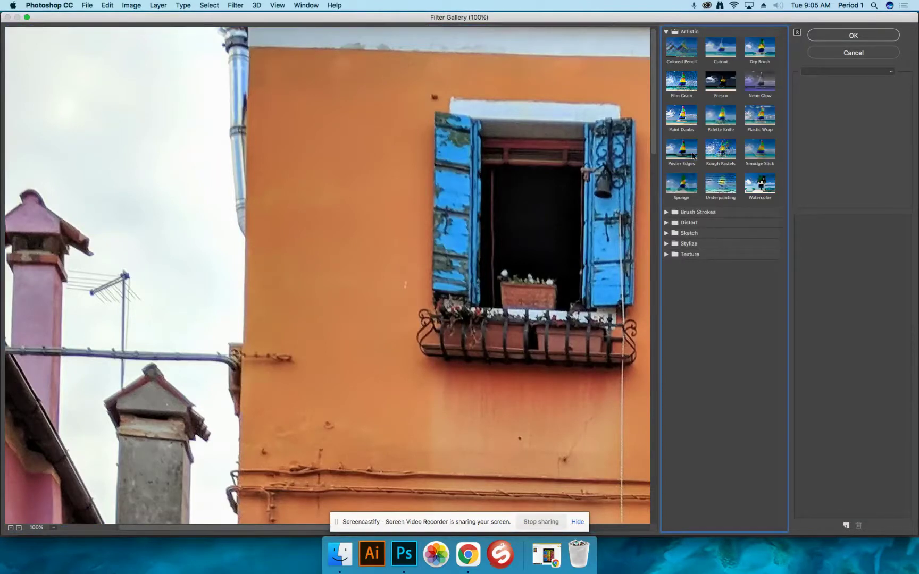
left_click(761, 185)
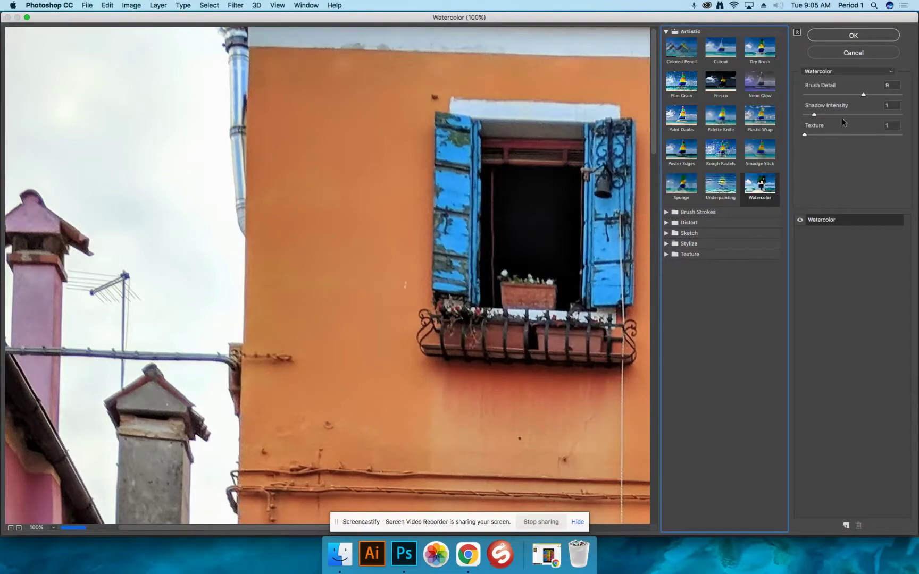
left_click_drag(862, 95, 887, 99)
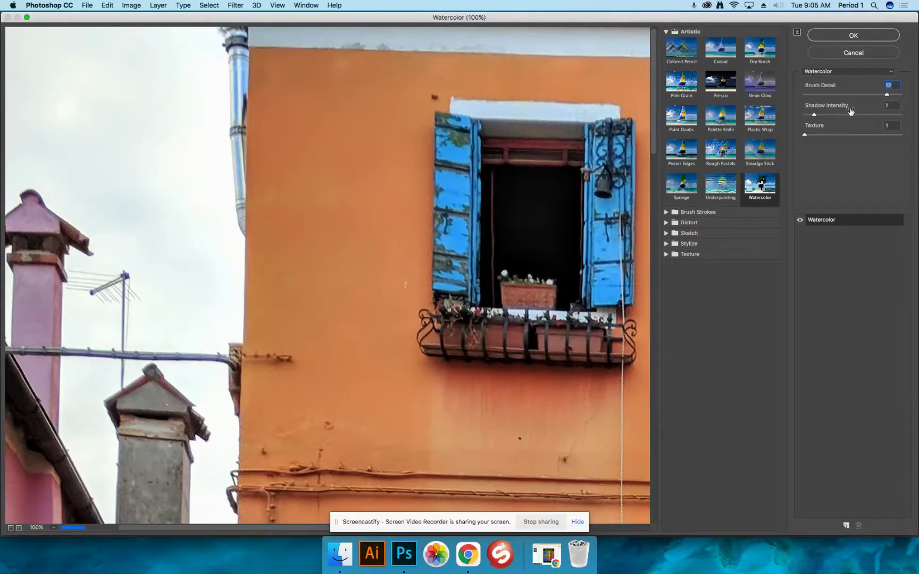
left_click_drag(816, 117, 882, 140)
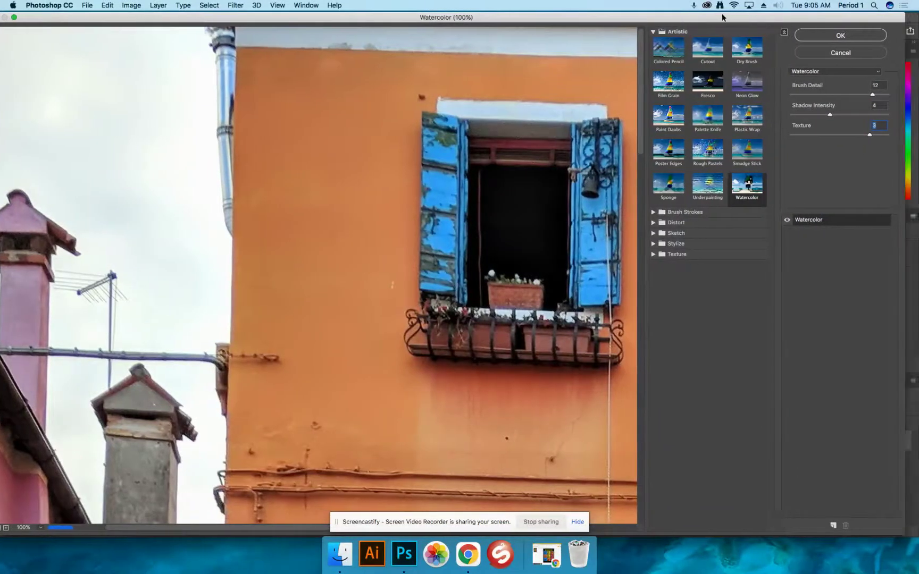
left_click_drag(753, 20, 773, 19)
left_click(851, 36)
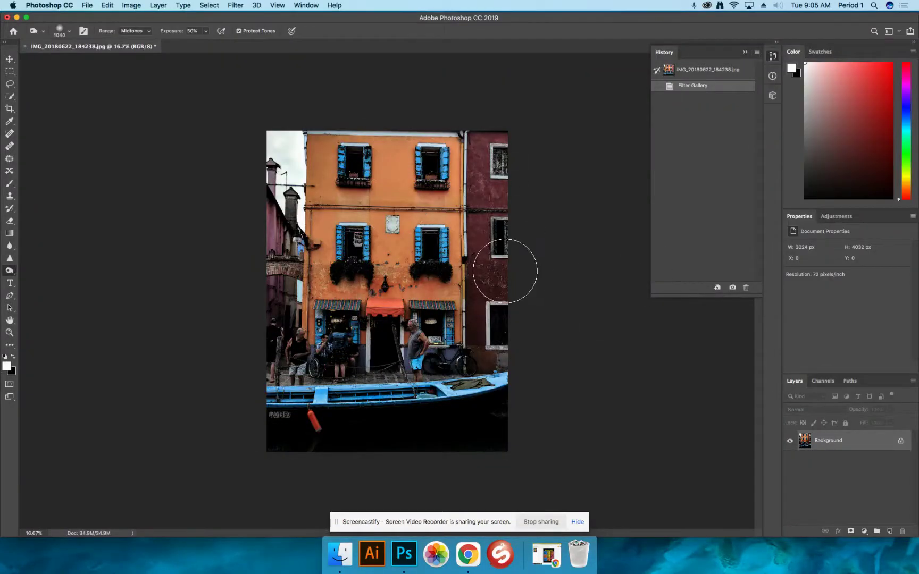
- Quick-export the watercolor photo as a PNG named Filter Gallery #1 Watercolor in the Photos folder
left_click(89, 6)
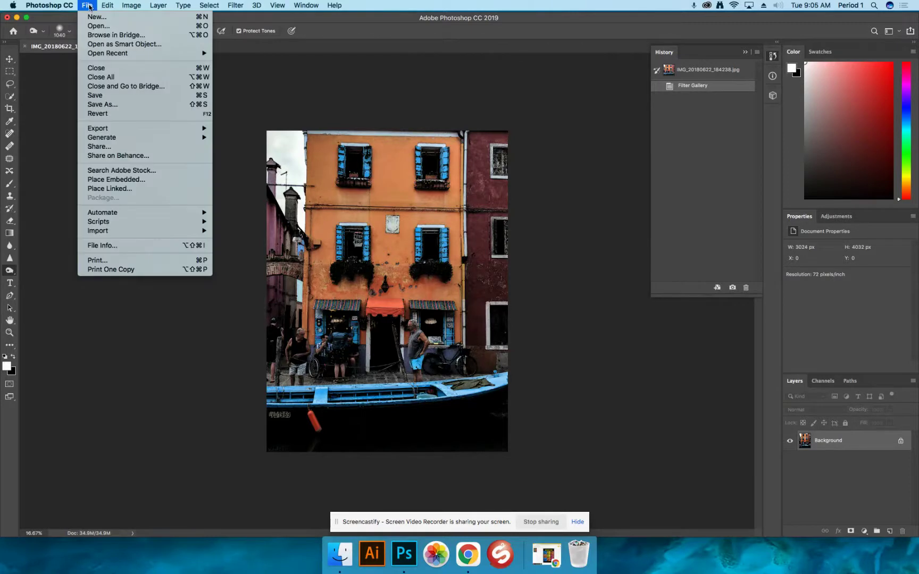
left_click(88, 6)
left_click(87, 7)
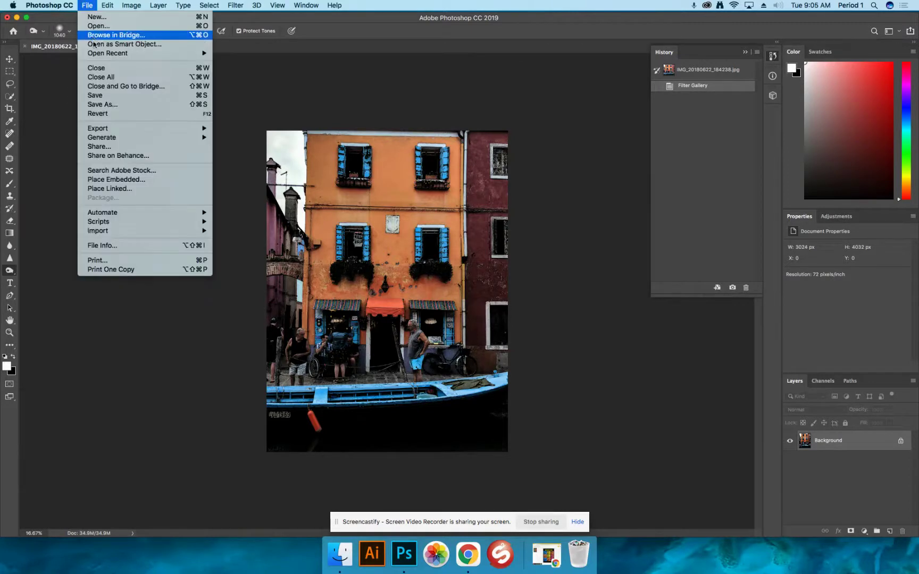
mouse_move(114, 128)
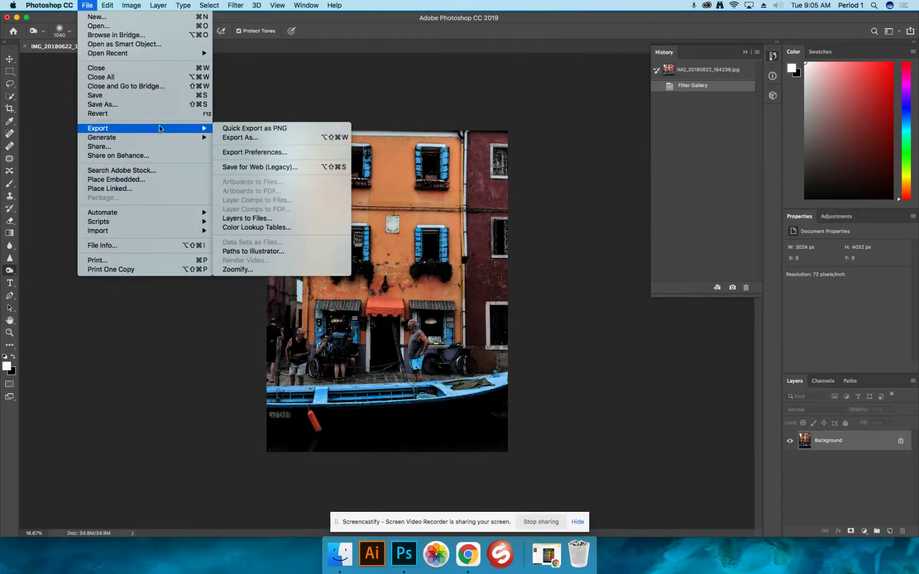
left_click(227, 129)
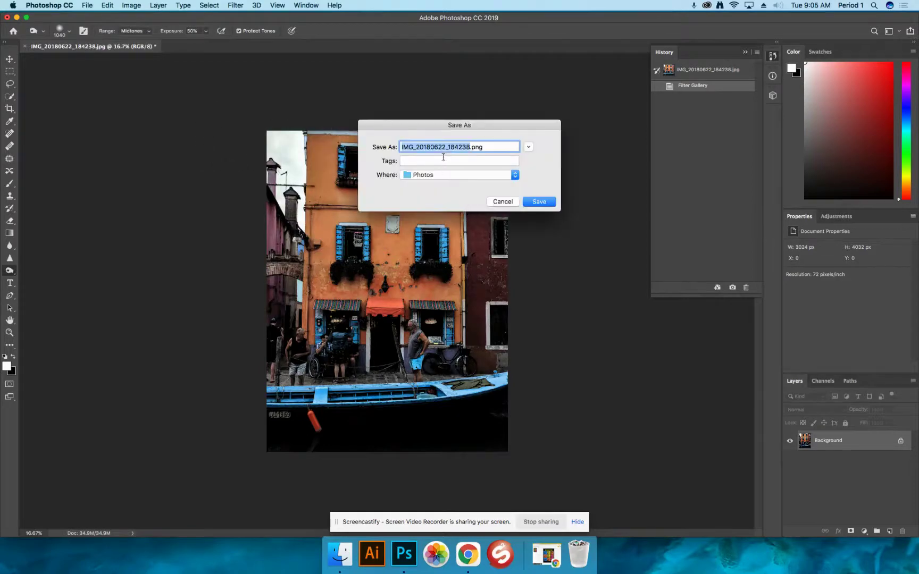
type("Filter Gal")
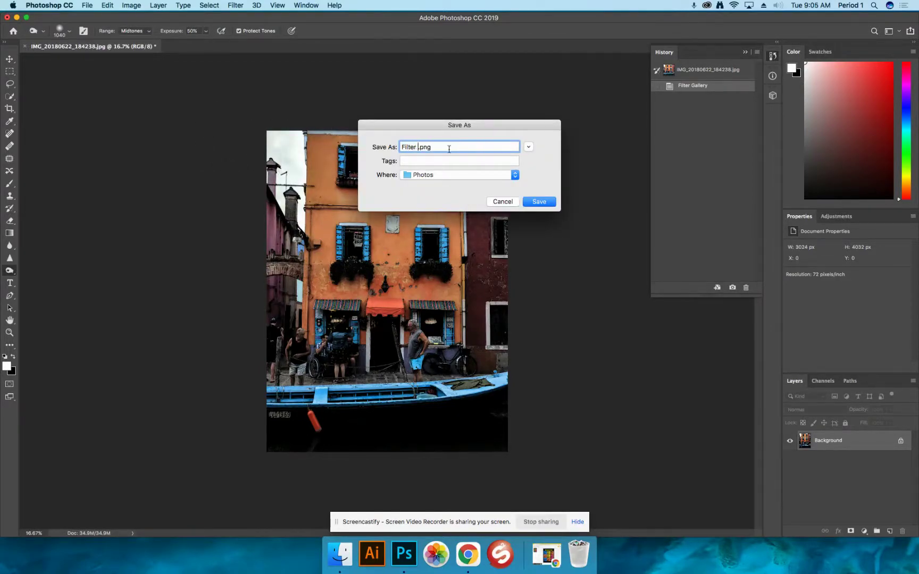
type("lery #1 Watercolor")
left_click(531, 202)
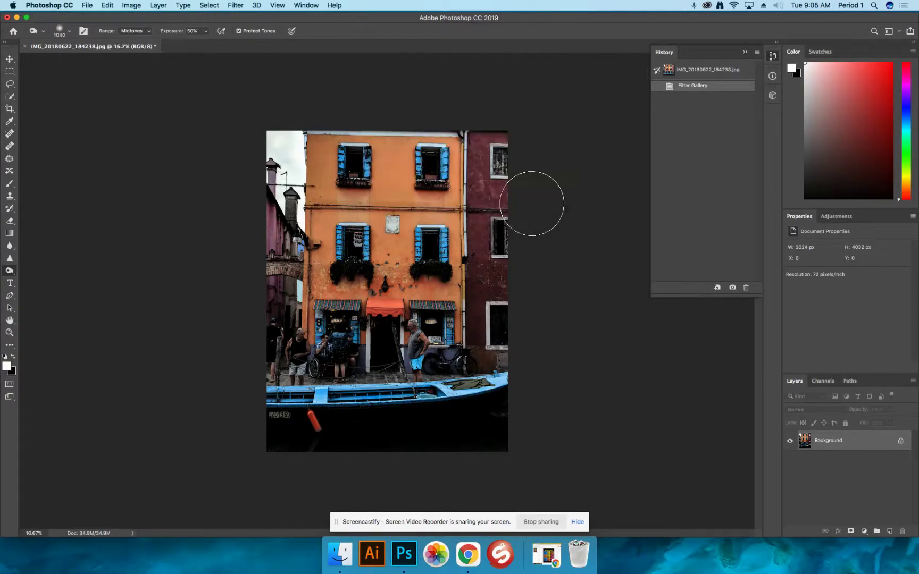
- Switch to the Photoshop Filters Practice slide in Chrome and replace the B&W and vignette tile image with b&W.png from the Photos folder
left_click(548, 558)
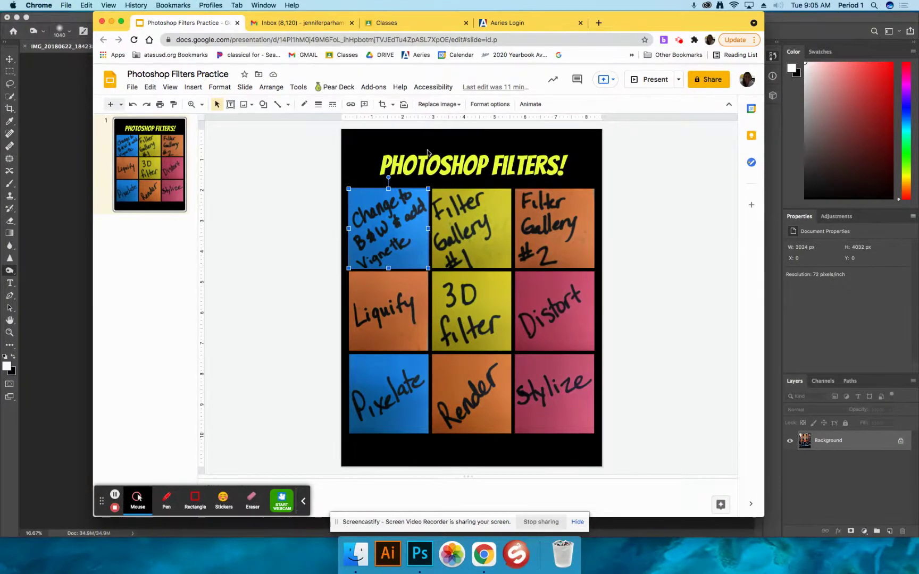
left_click(439, 104)
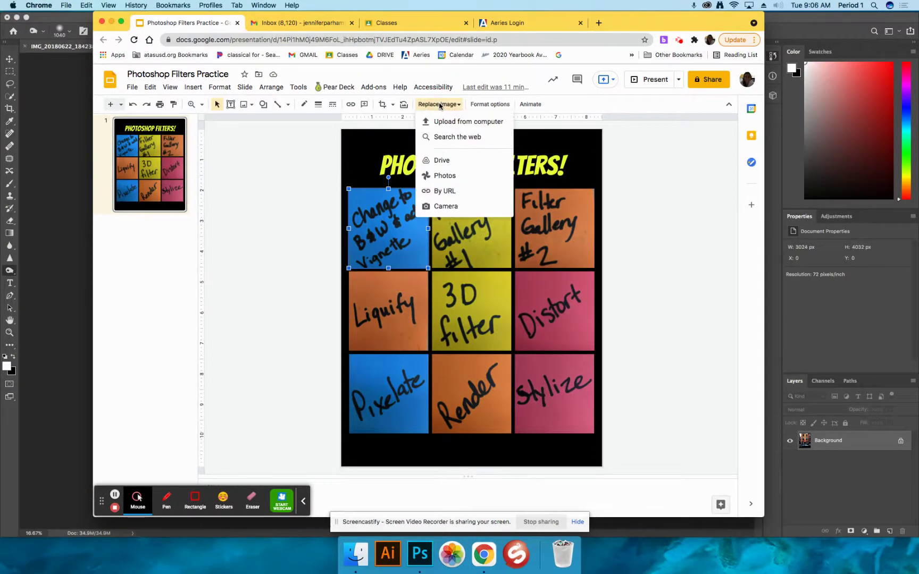
left_click(440, 121)
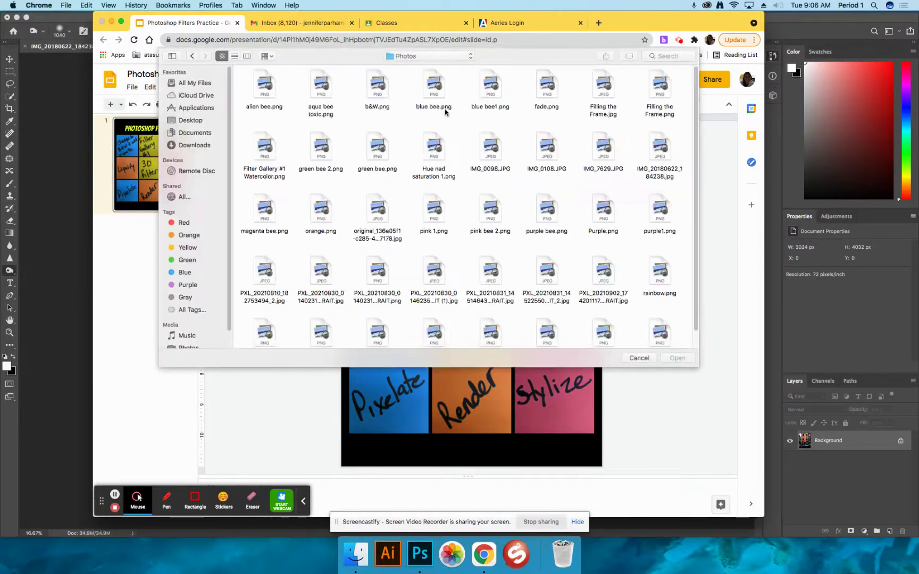
left_click(379, 87)
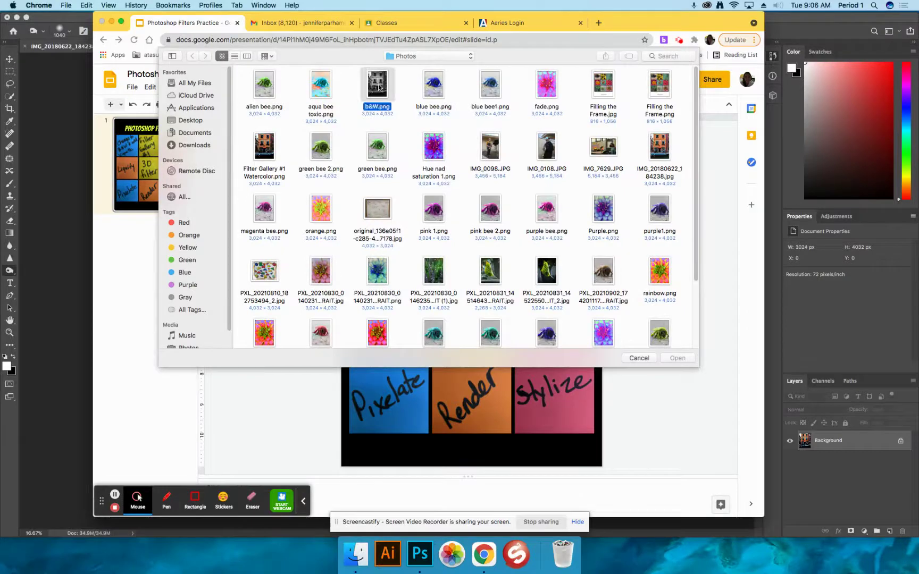
left_click(674, 359)
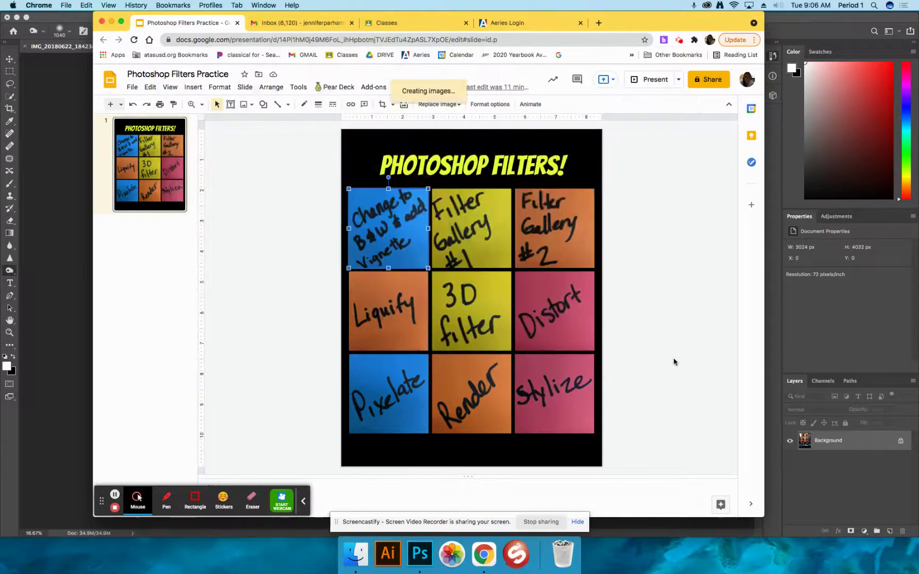